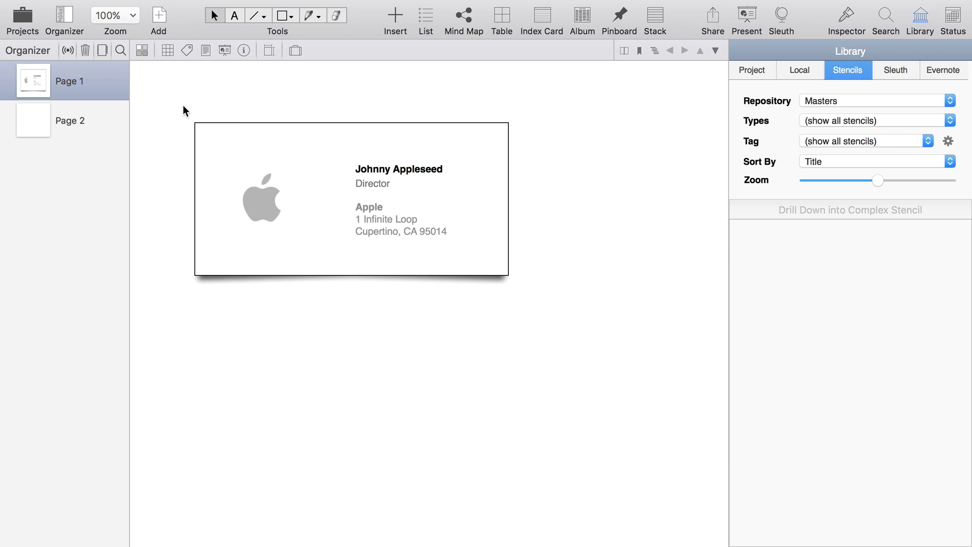
Group the card's logo, name, title and address into a single figure
{"action": "left_click_drag", "start_coordinate": [183, 105], "coordinate": [528, 297]}
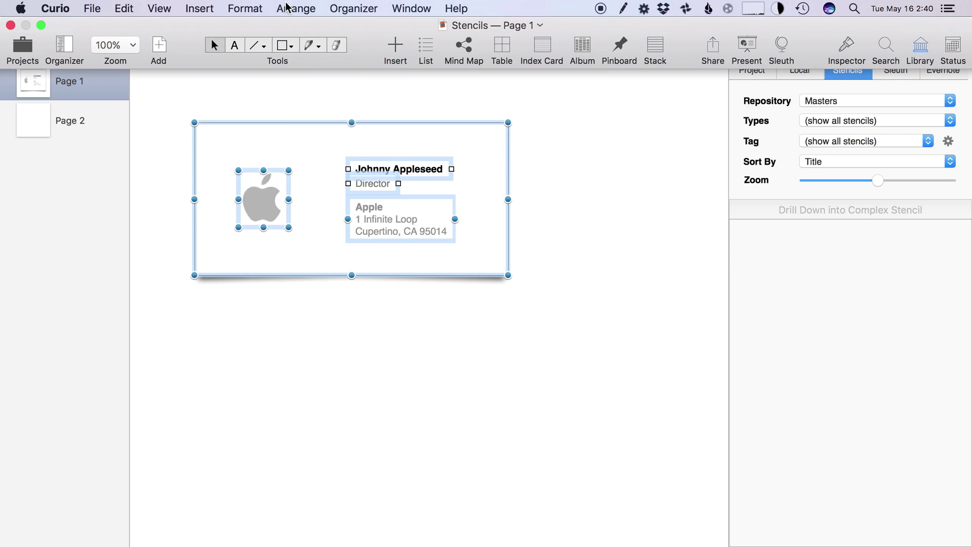
{"action": "left_click", "coordinate": [295, 8]}
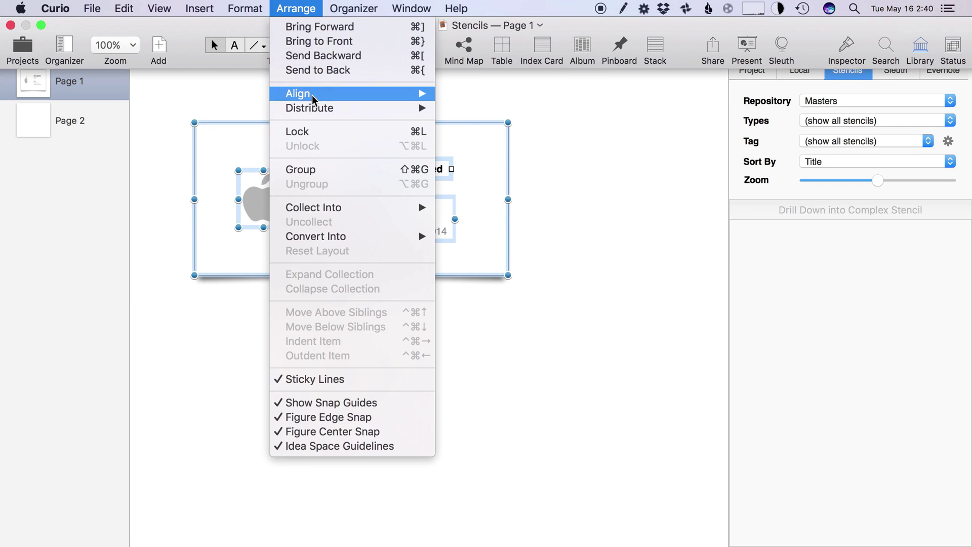
{"action": "left_click", "coordinate": [332, 171]}
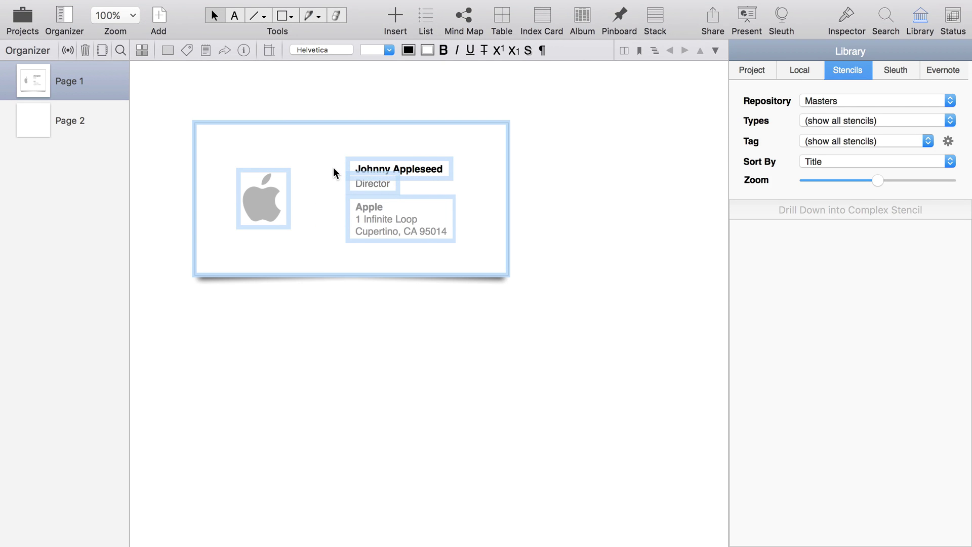
Save the grouped card as a master figure stencil named 'Card'
{"action": "right_click", "coordinate": [333, 164]}
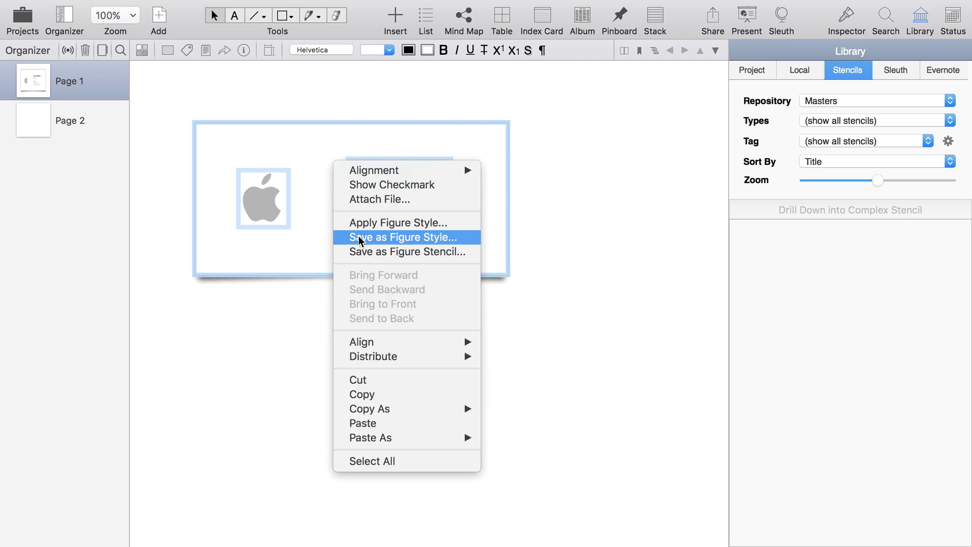
{"action": "left_click", "coordinate": [384, 252]}
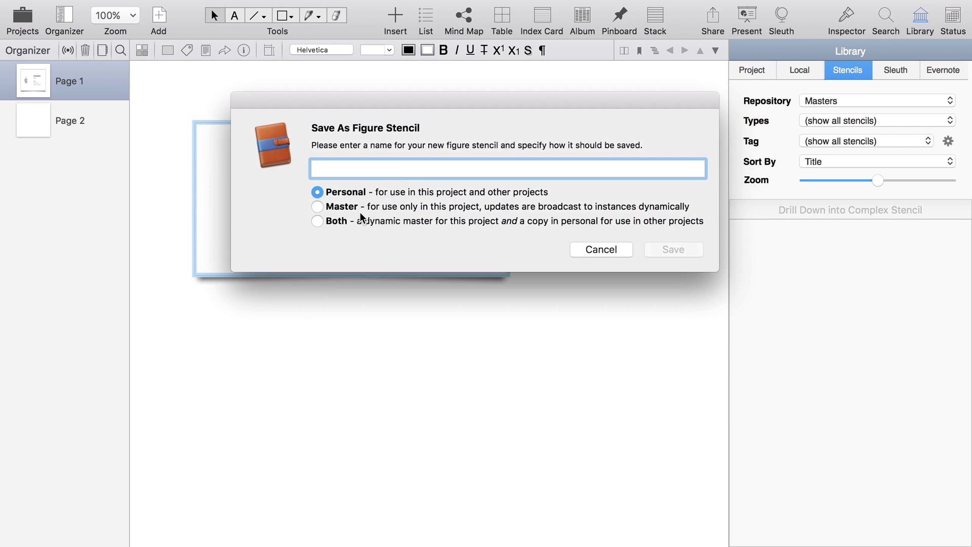
{"action": "type", "text": "Card"}
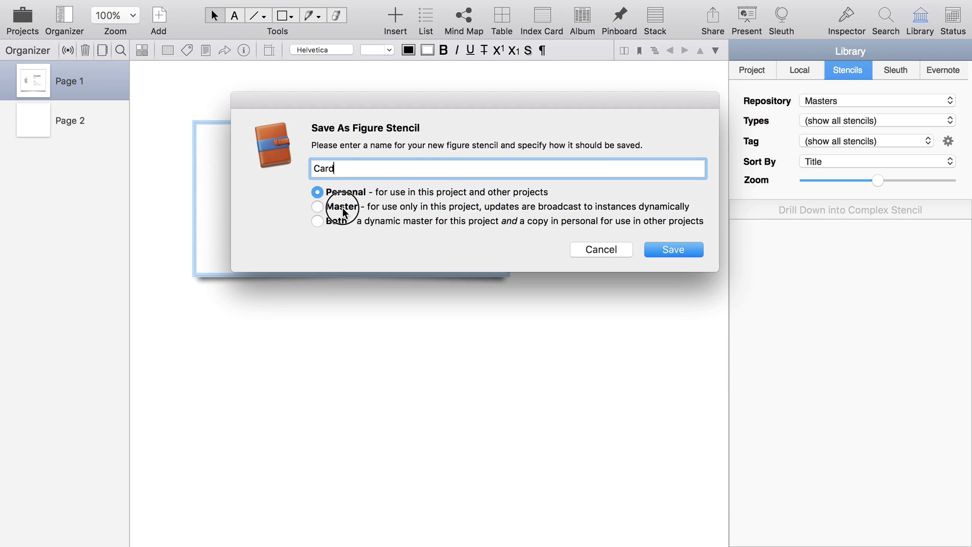
{"action": "left_click", "coordinate": [342, 207]}
{"action": "left_click", "coordinate": [676, 250]}
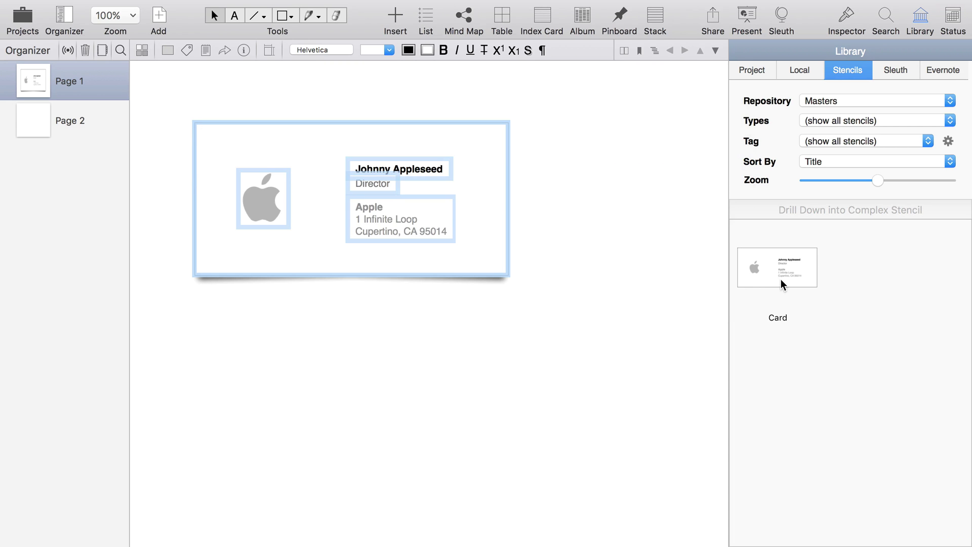
Place a Card stencil copy on Page 2, then return to Page 1
{"action": "left_click", "coordinate": [68, 125]}
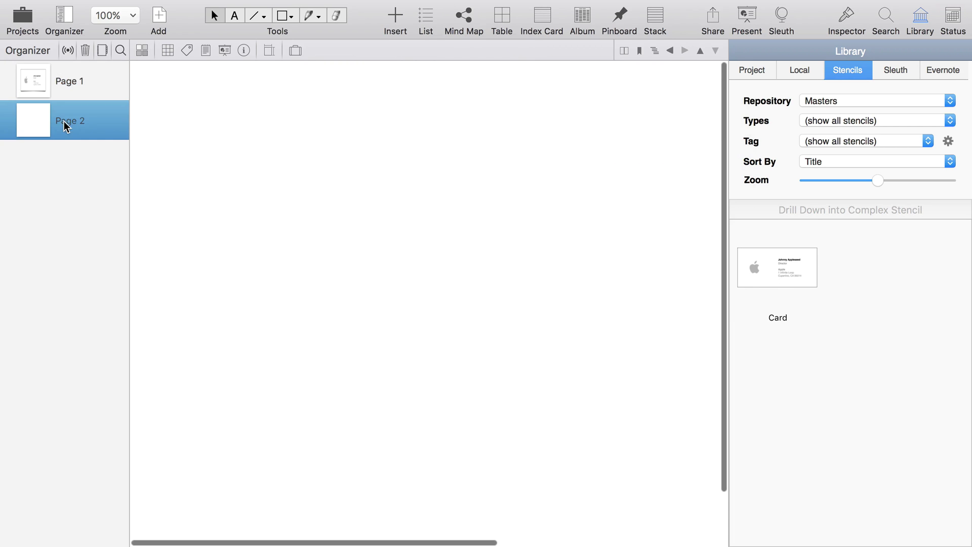
{"action": "left_click_drag", "start_coordinate": [765, 268], "coordinate": [251, 163]}
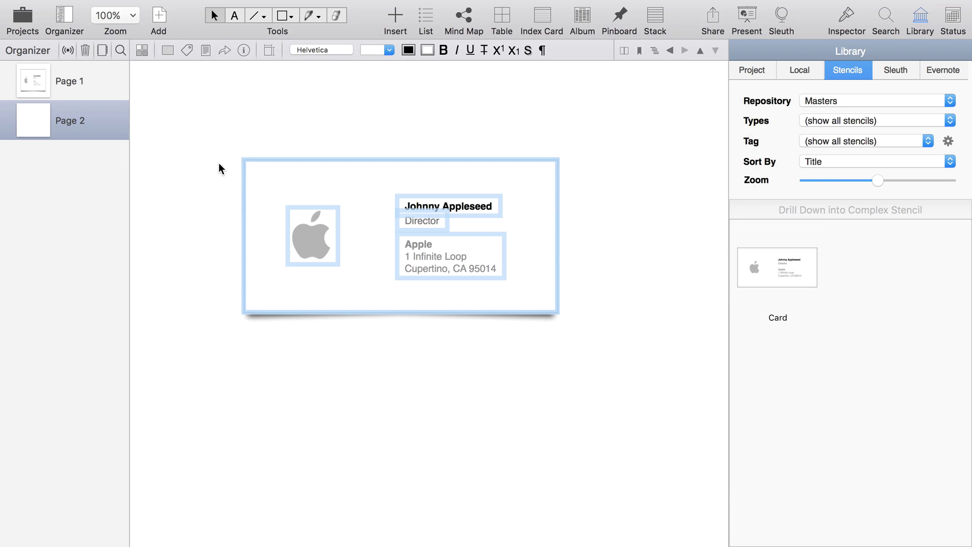
{"action": "left_click", "coordinate": [88, 87]}
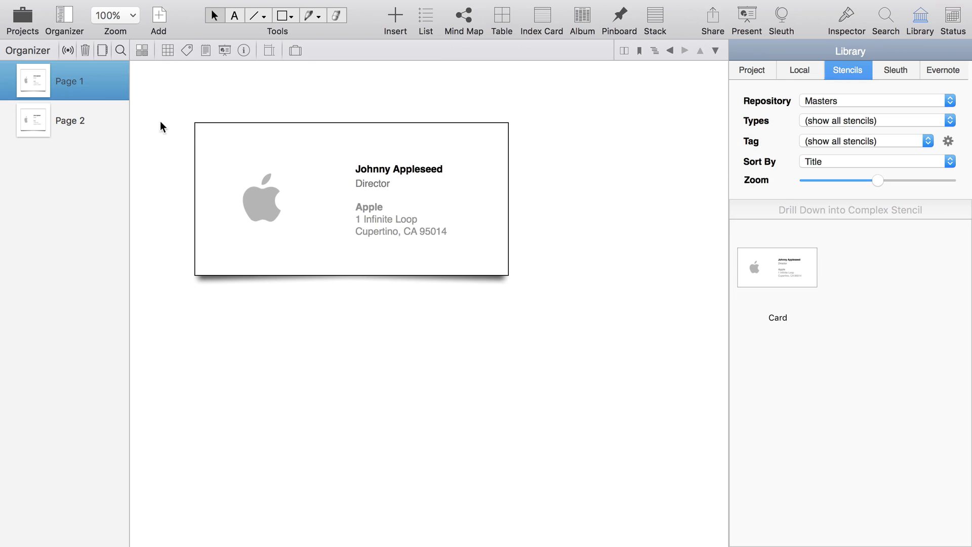
Attempt Edit Master Stencil on the Card stencil, then re-select the card on the page
{"action": "right_click", "coordinate": [767, 263]}
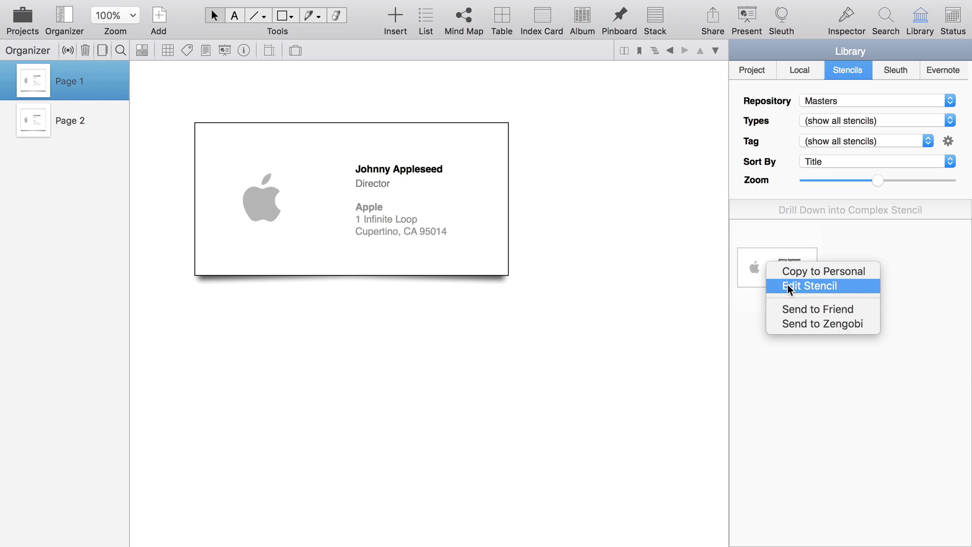
{"action": "left_click", "coordinate": [454, 207]}
{"action": "key", "text": "super+a"}
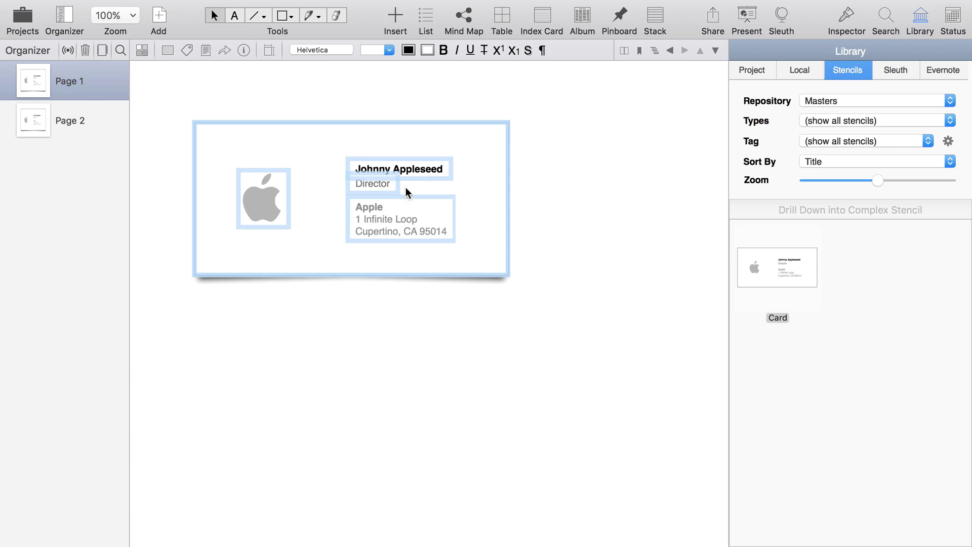
{"action": "right_click", "coordinate": [393, 183]}
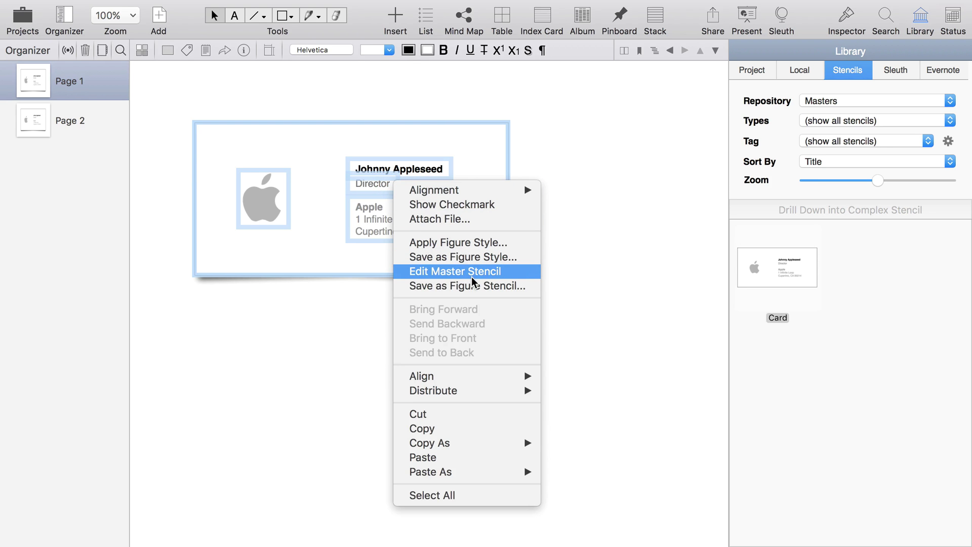
Enter the Card master and resize its frame into a tall, narrow portrait shape
{"action": "left_click", "coordinate": [486, 274]}
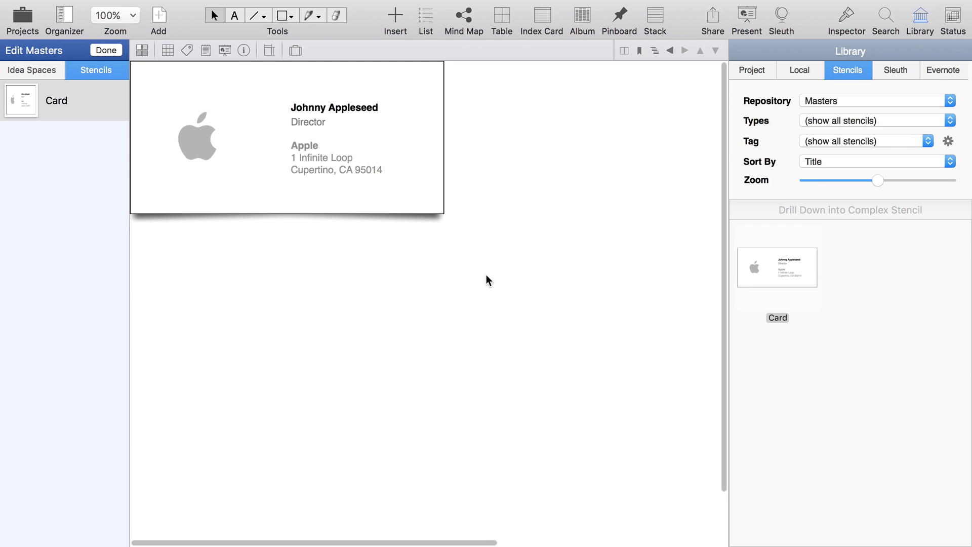
{"action": "left_click", "coordinate": [389, 212]}
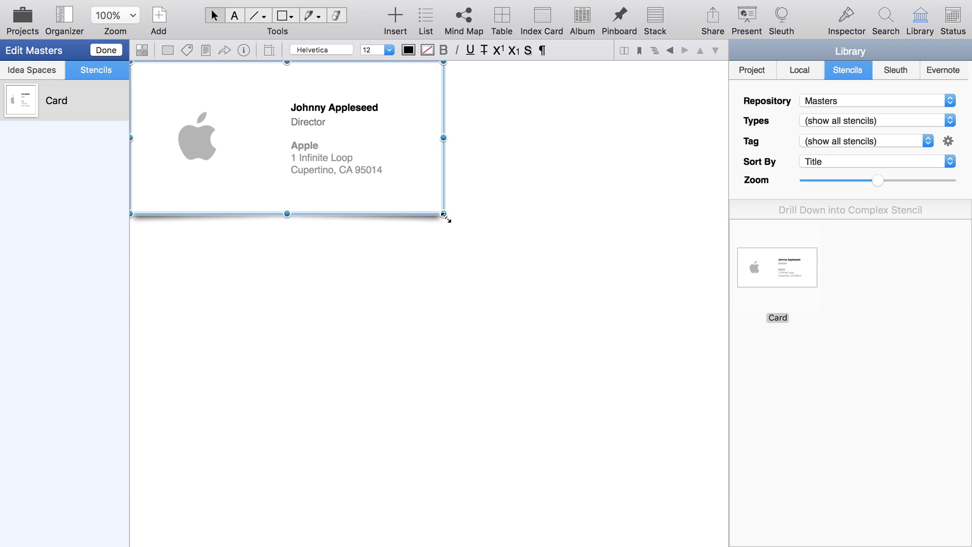
{"action": "left_click_drag", "start_coordinate": [442, 214], "coordinate": [303, 340]}
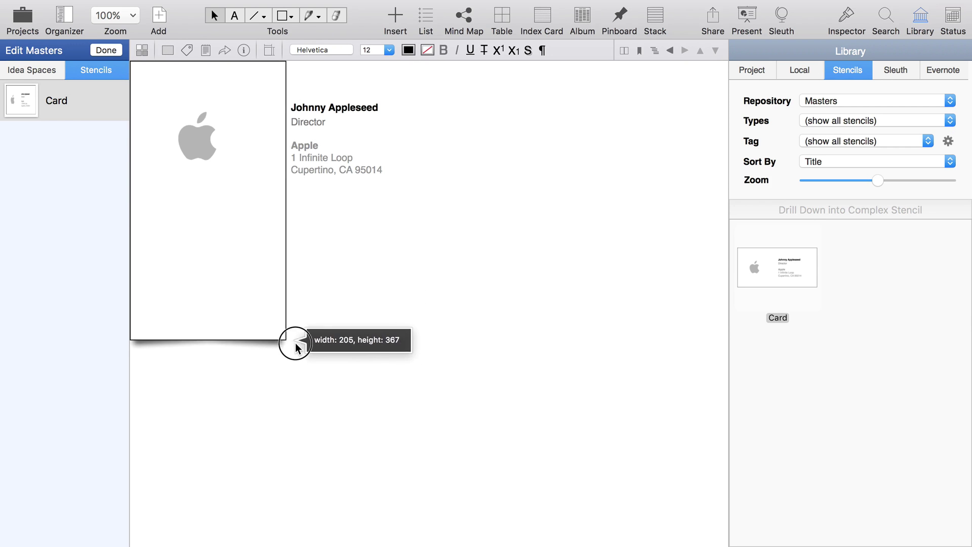
Stack the logo, Johnny Appleseed and Director centred, with the address at the bottom
{"action": "left_click_drag", "start_coordinate": [355, 107], "coordinate": [233, 186]}
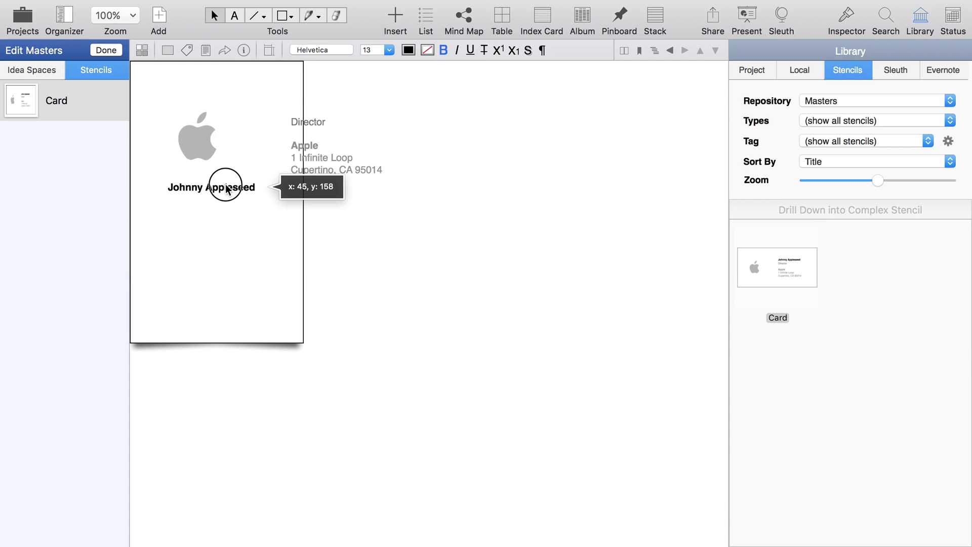
{"action": "left_click_drag", "start_coordinate": [197, 138], "coordinate": [216, 113]}
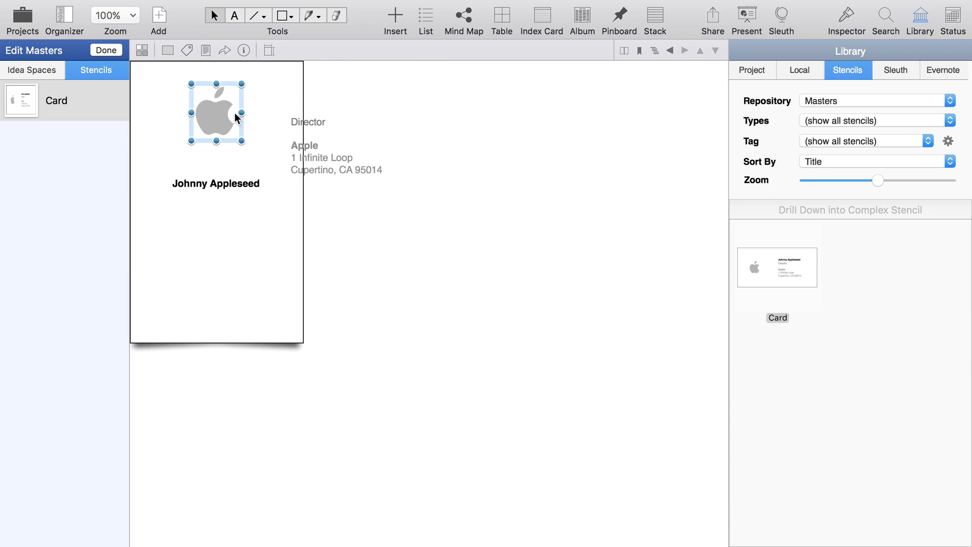
{"action": "left_click_drag", "start_coordinate": [302, 124], "coordinate": [211, 199]}
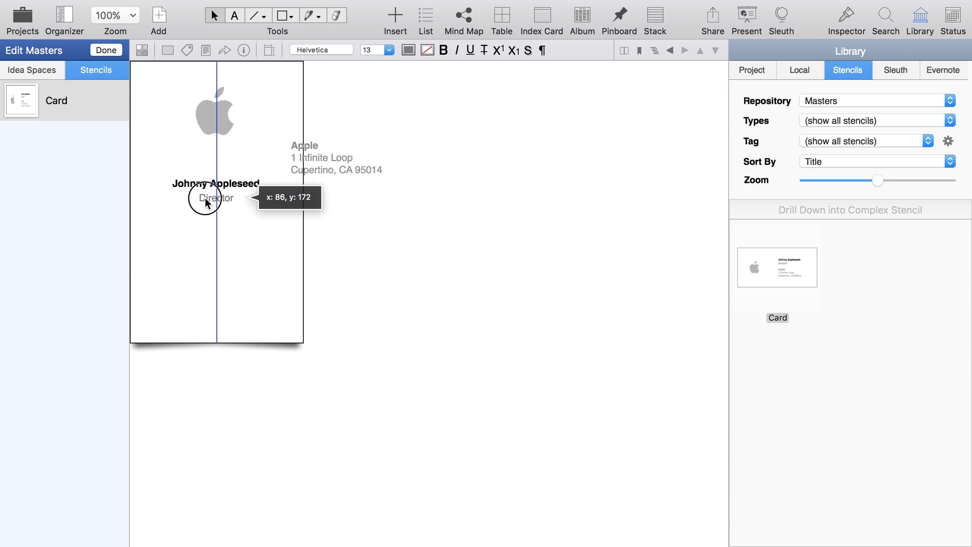
{"action": "left_click_drag", "start_coordinate": [298, 149], "coordinate": [143, 309]}
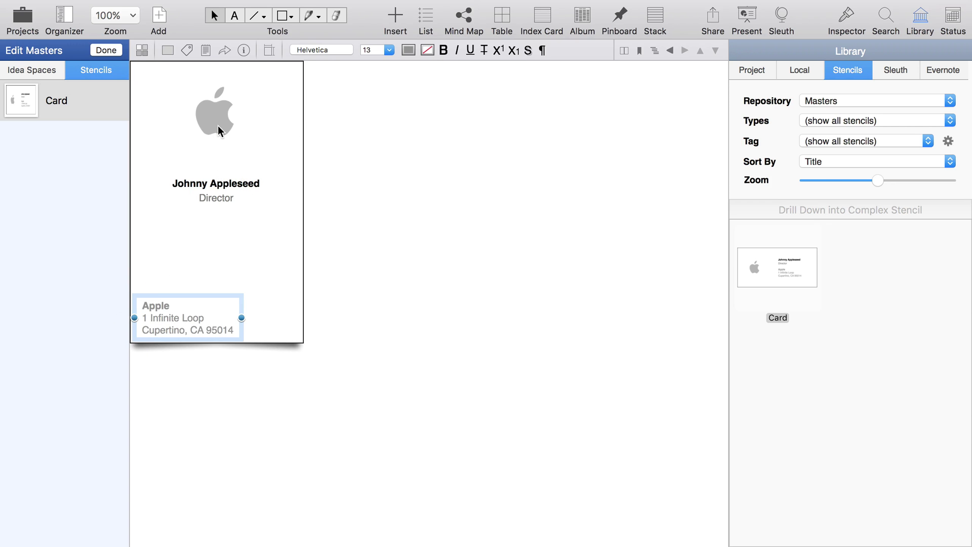
{"action": "left_click_drag", "start_coordinate": [219, 125], "coordinate": [220, 150]}
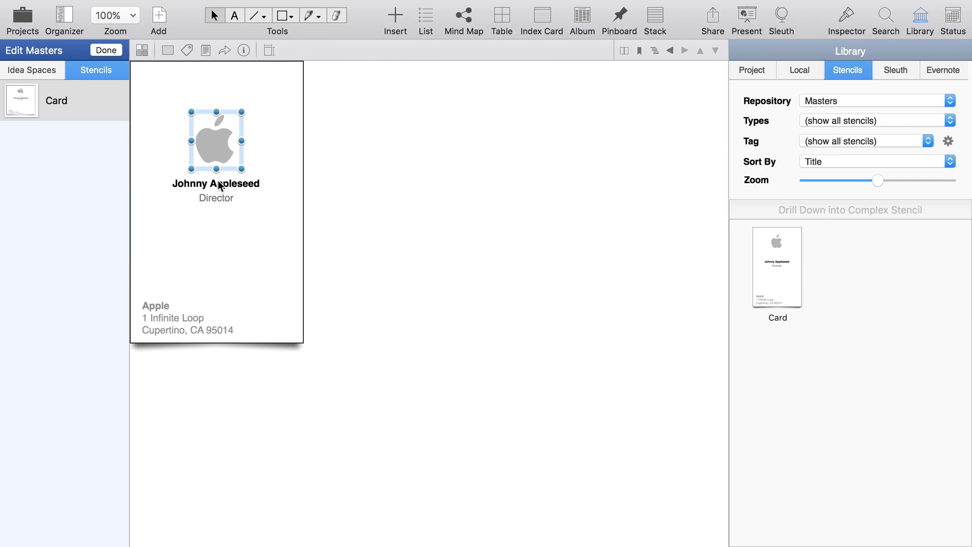
{"action": "left_click", "coordinate": [218, 199]}
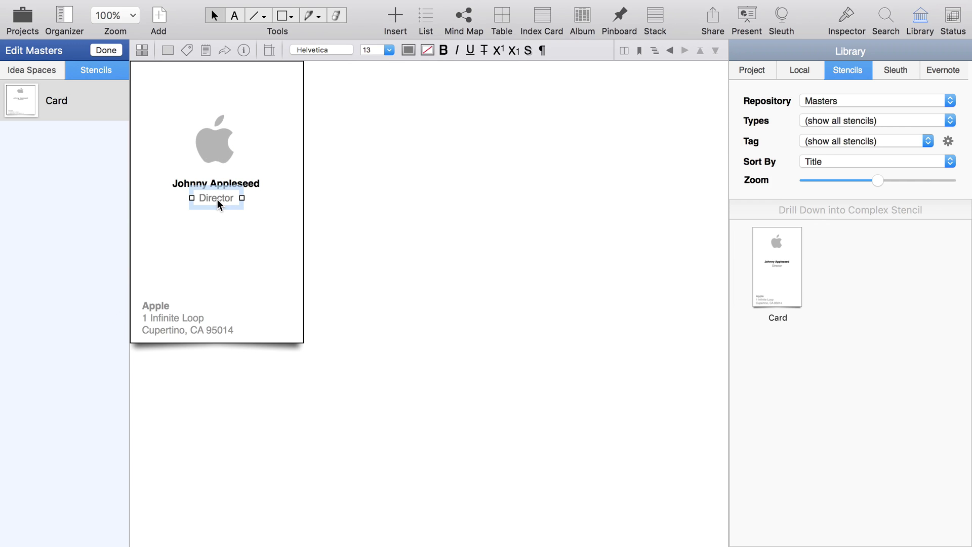
{"action": "double_click", "coordinate": [318, 222]}
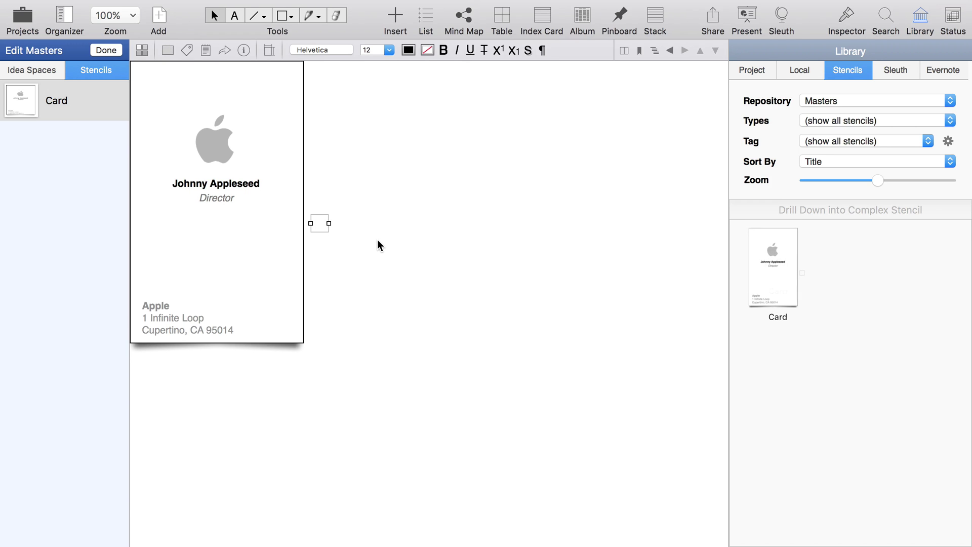
{"action": "type", "text": "55-555-1"}
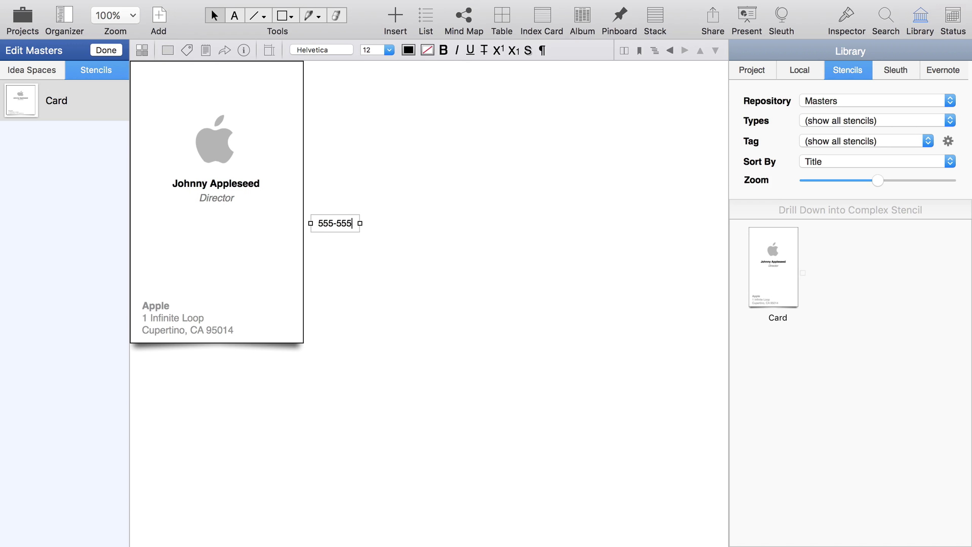
{"action": "type", "text": "212"}
{"action": "left_click_drag", "start_coordinate": [347, 223], "coordinate": [215, 214]}
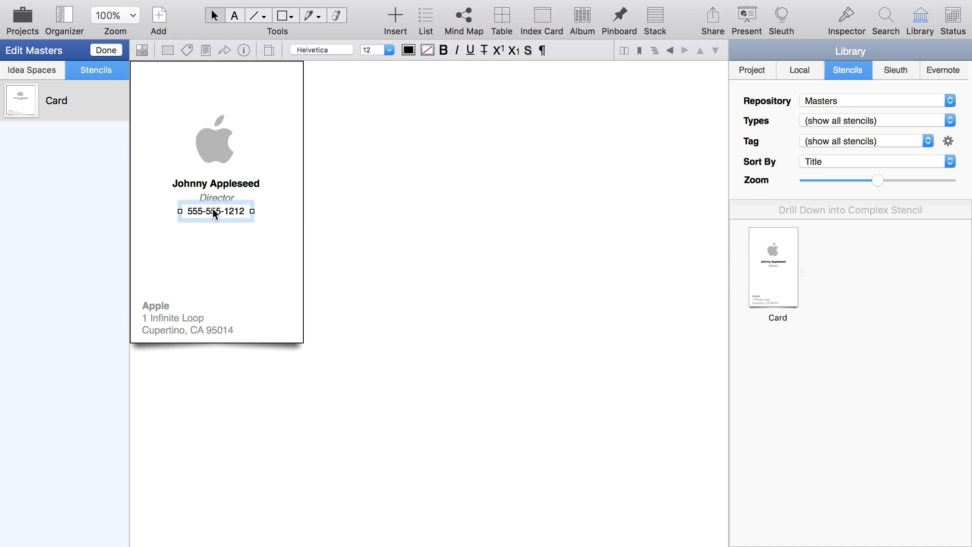
{"action": "left_click", "coordinate": [319, 215]}
Make Johnny Appleseed blue, finish master editing, and view the card on Page 2
{"action": "left_click", "coordinate": [188, 186]}
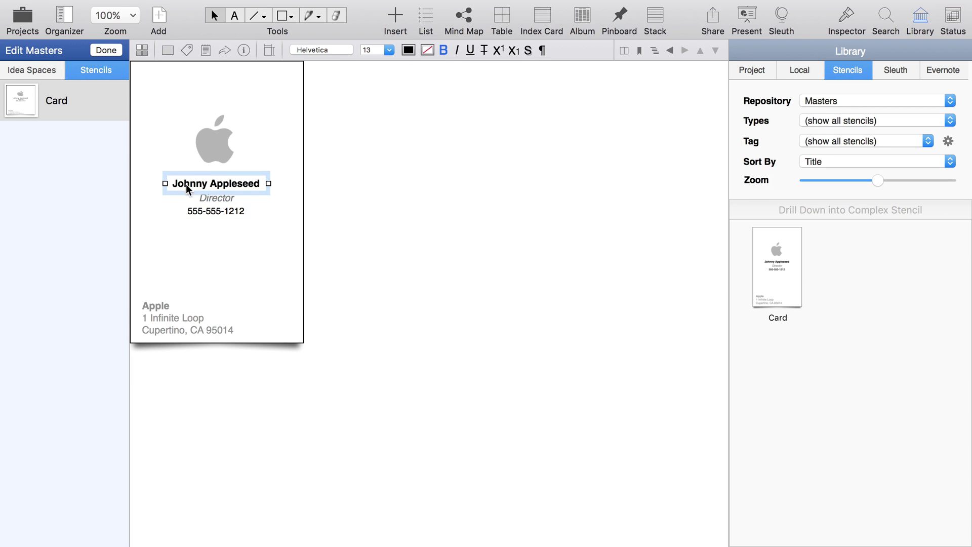
{"action": "left_click", "coordinate": [408, 50]}
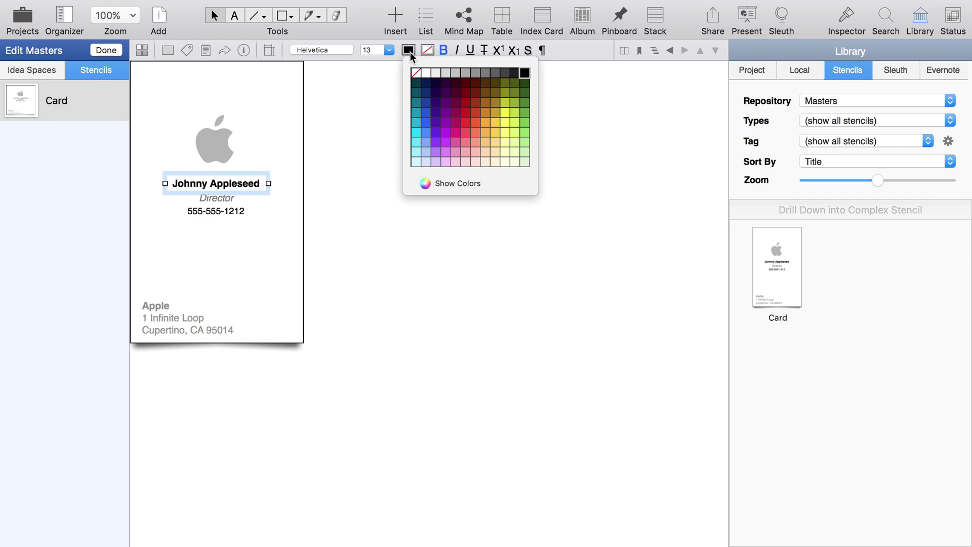
{"action": "left_click", "coordinate": [426, 119]}
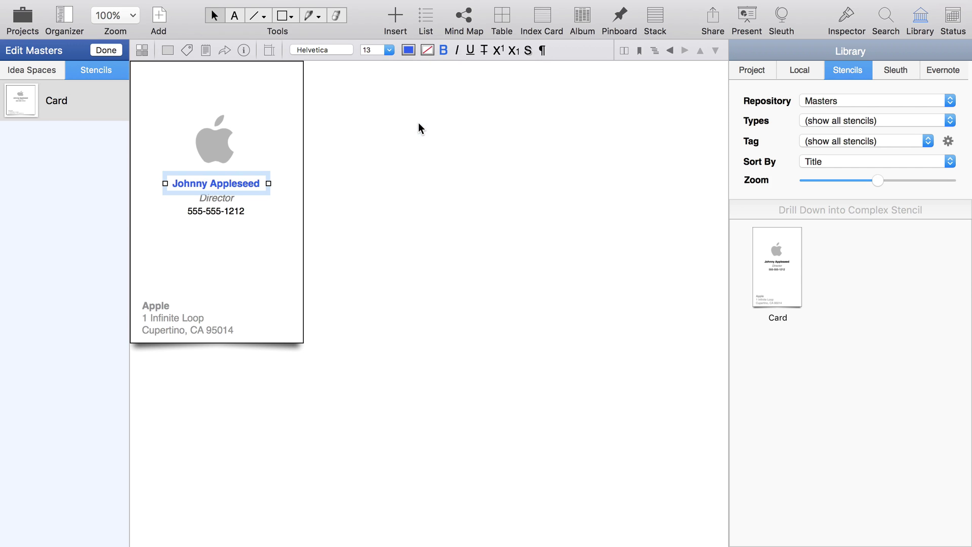
{"action": "left_click", "coordinate": [422, 126]}
{"action": "left_click", "coordinate": [106, 51]}
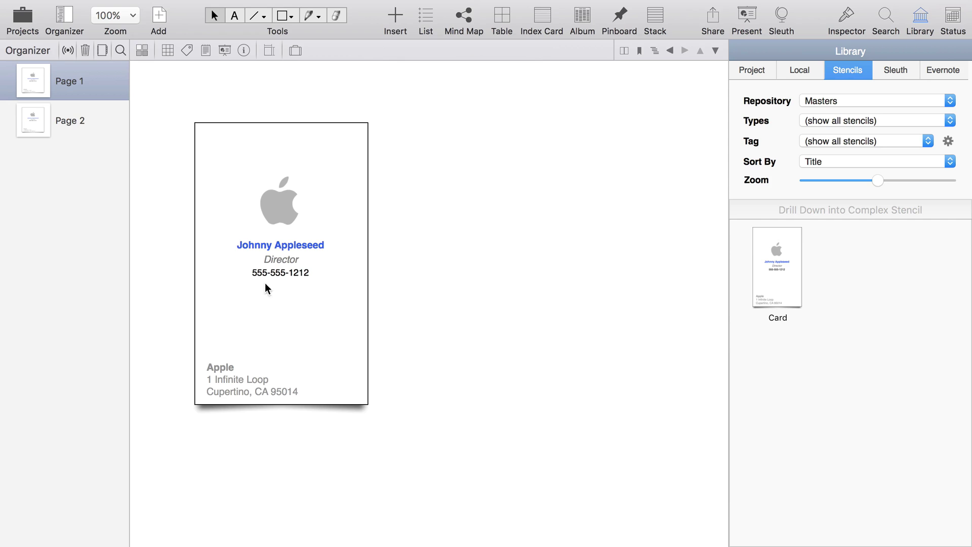
{"action": "left_click", "coordinate": [88, 130]}
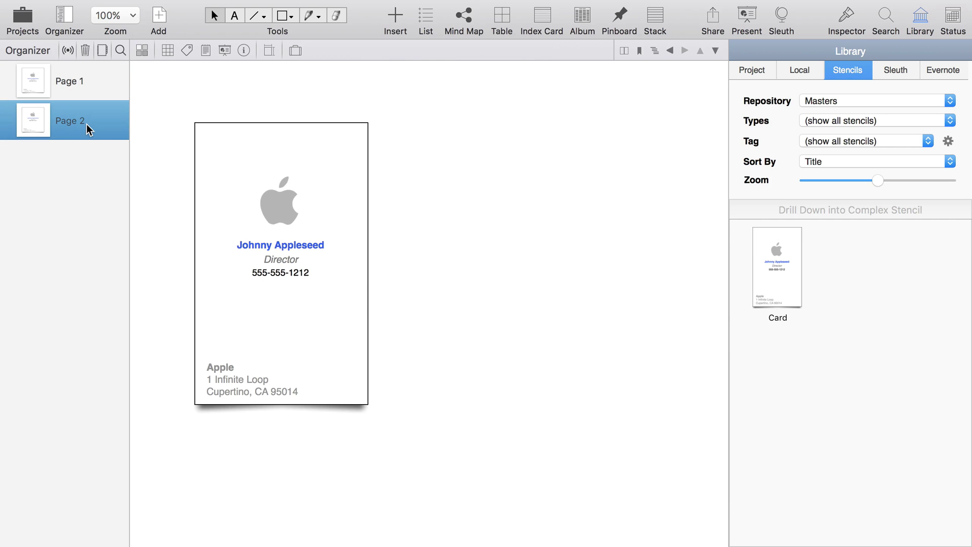